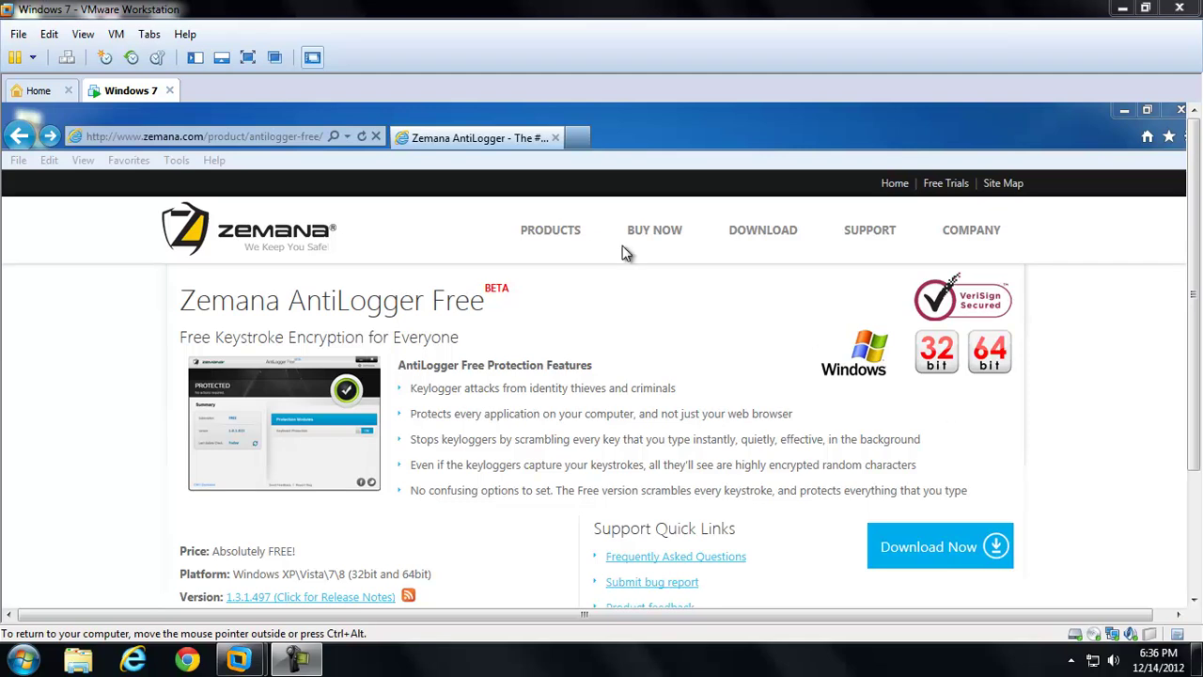
Step: Put the VM in full screen, then download and run the AntiLogger Free installer
left_click(248, 60)
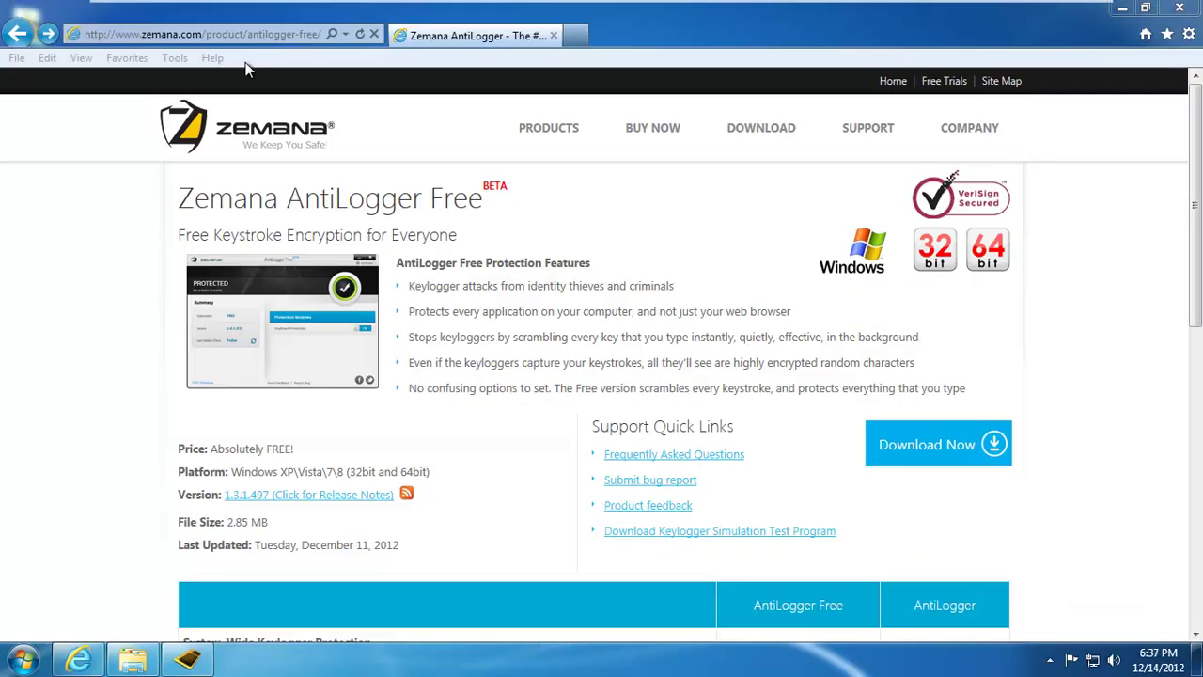
left_click(945, 451)
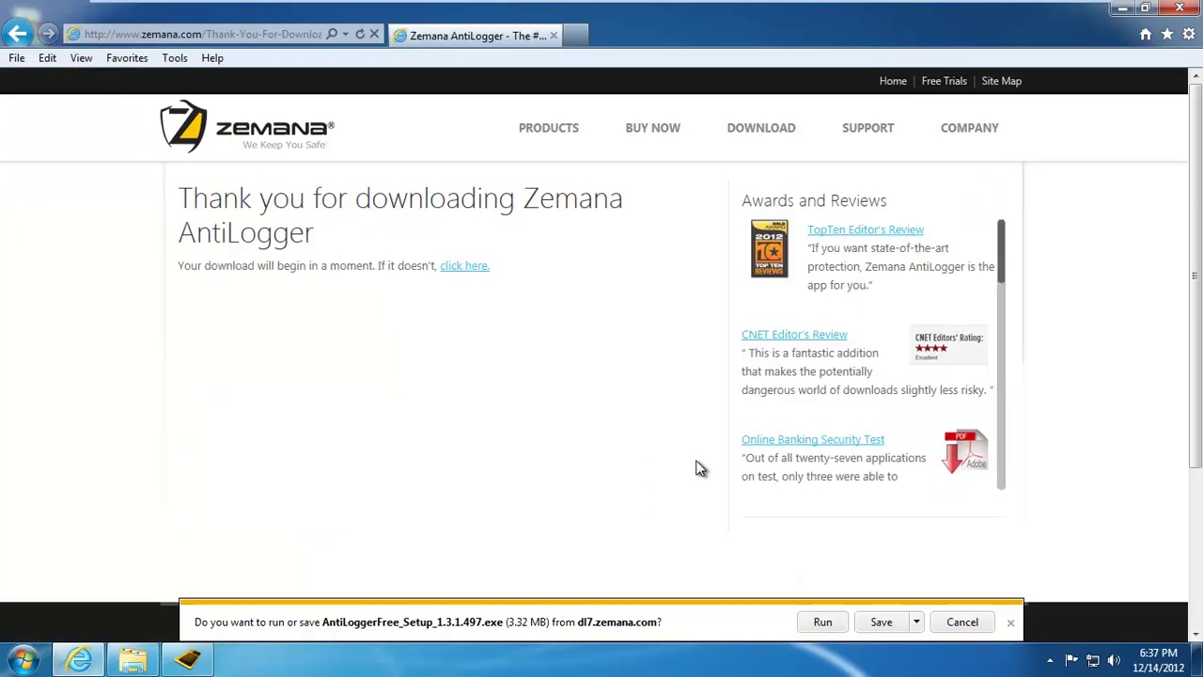
left_click(822, 622)
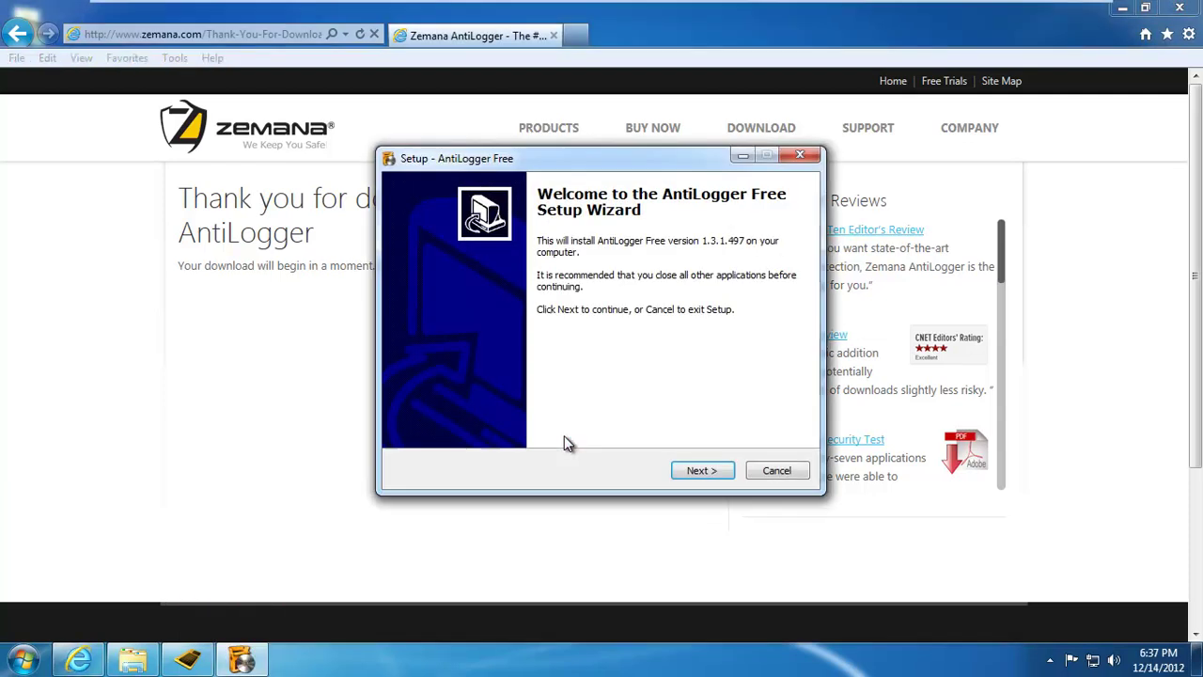
Step: Install AntiLogger Free, accepting the license and keeping the default location and desktop icon
left_click(695, 471)
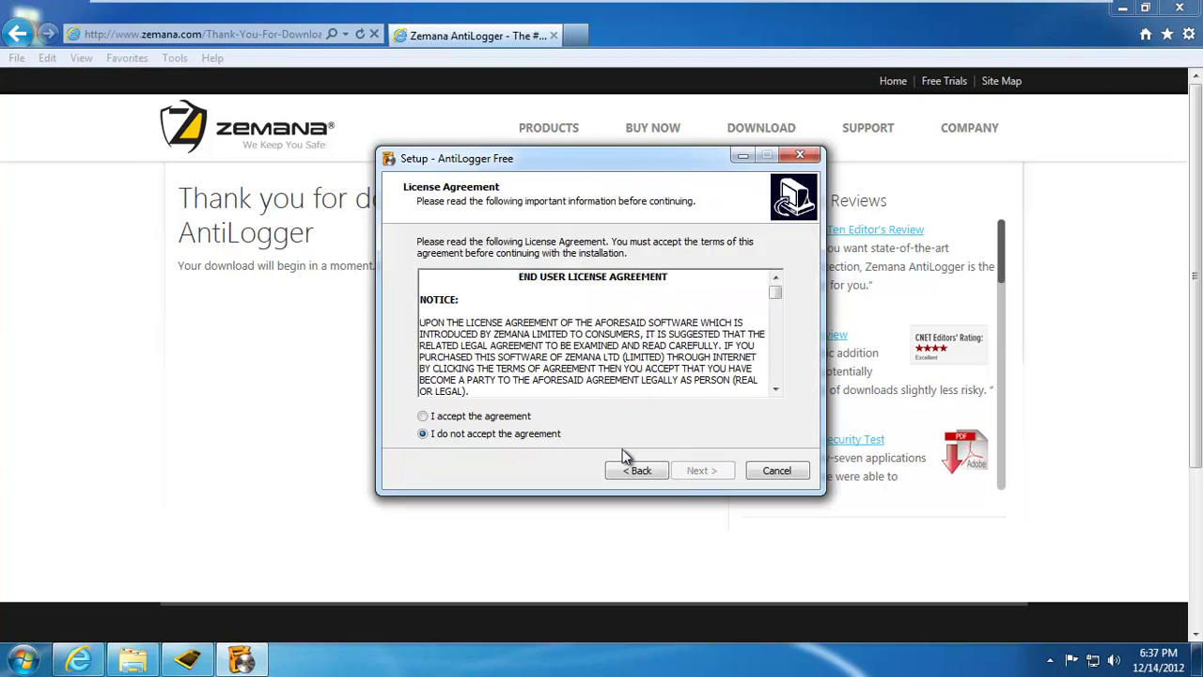
left_click(530, 420)
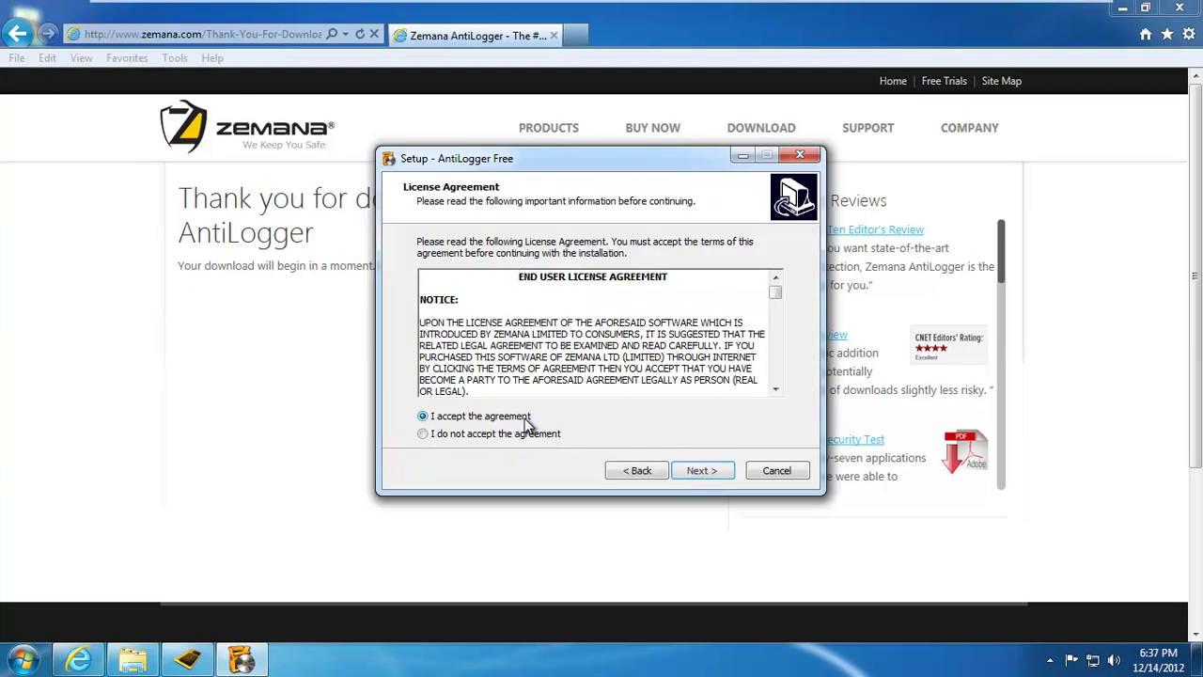
left_click(725, 477)
left_click(724, 476)
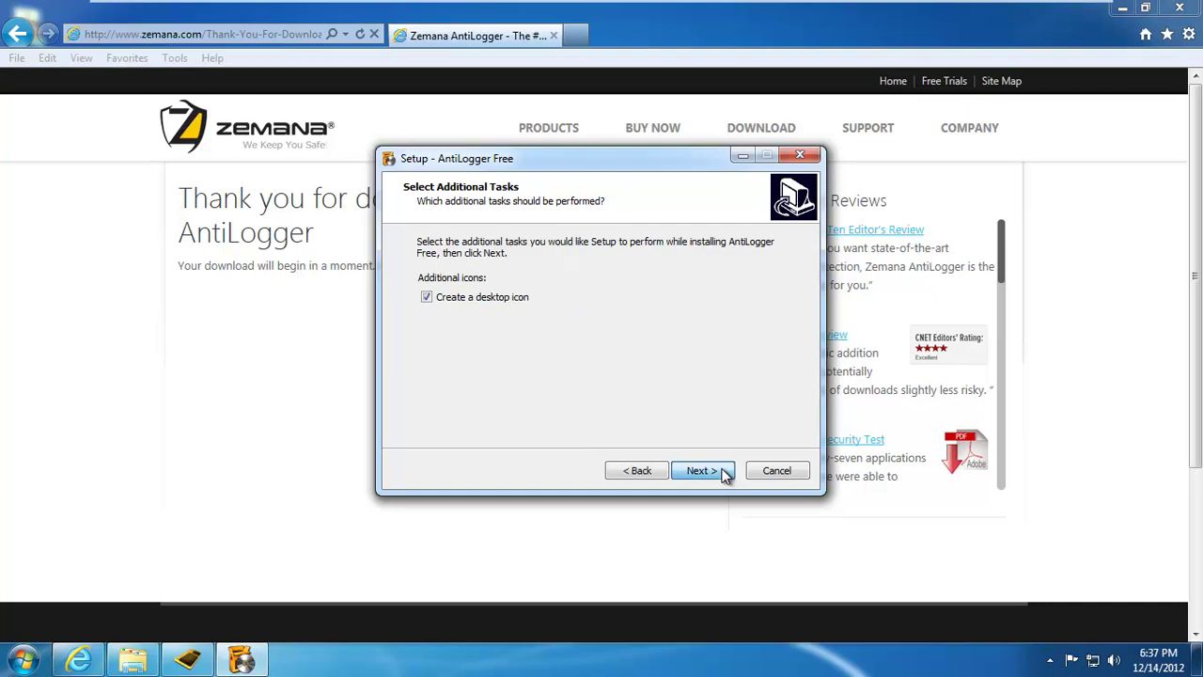
left_click(724, 476)
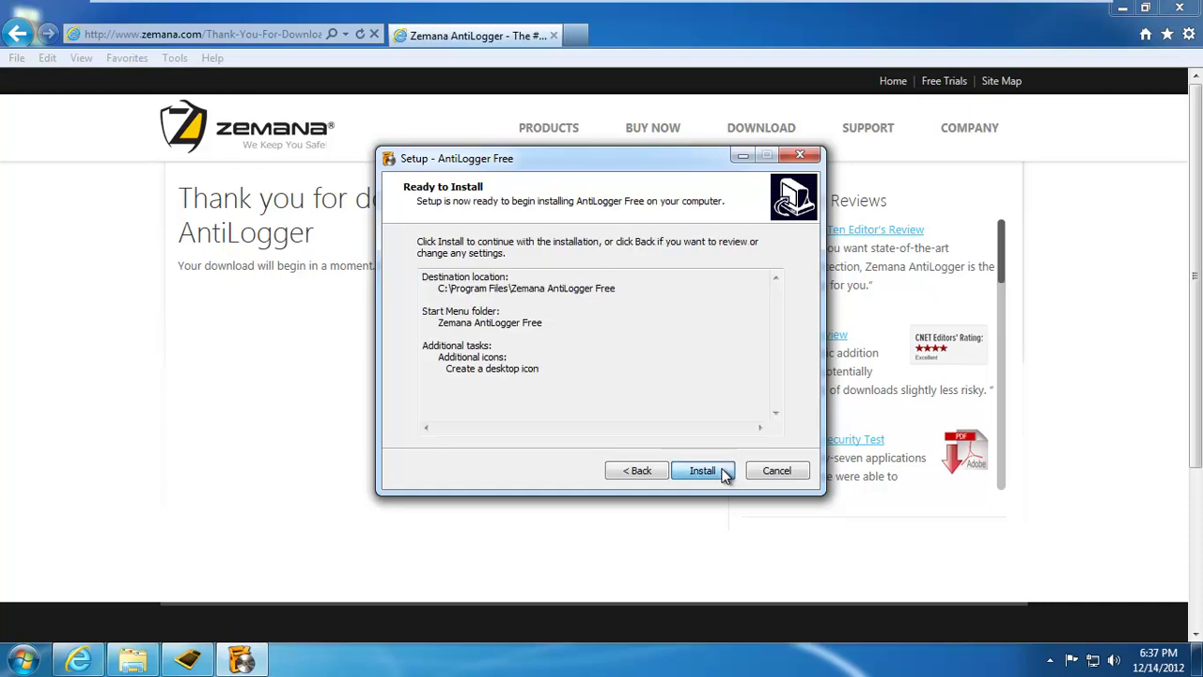
left_click(721, 467)
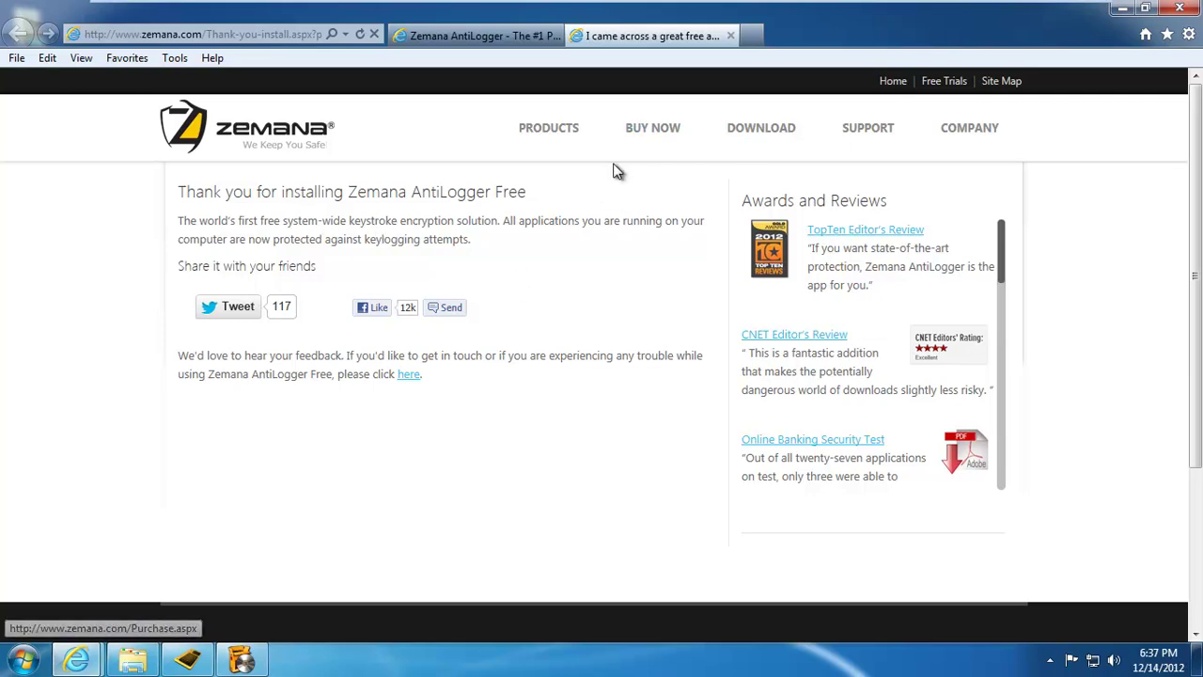
Step: Finish setup to launch AntiLogger Free, then close its window while protection stays active
left_click(1123, 9)
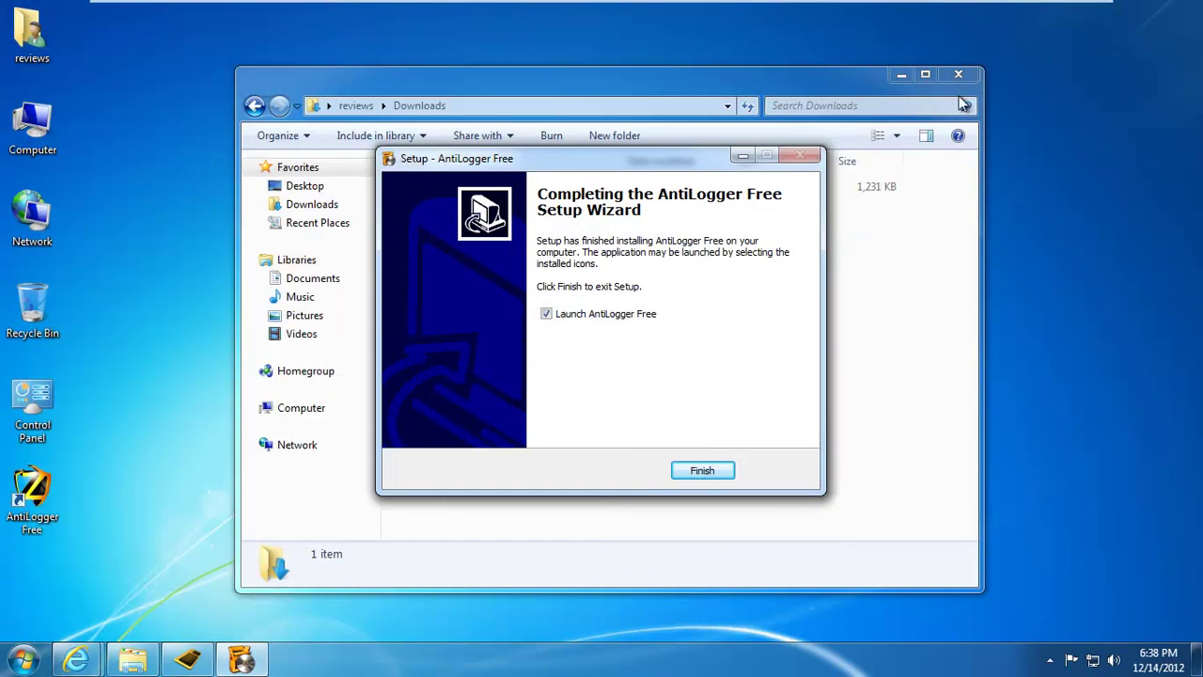
left_click(701, 471)
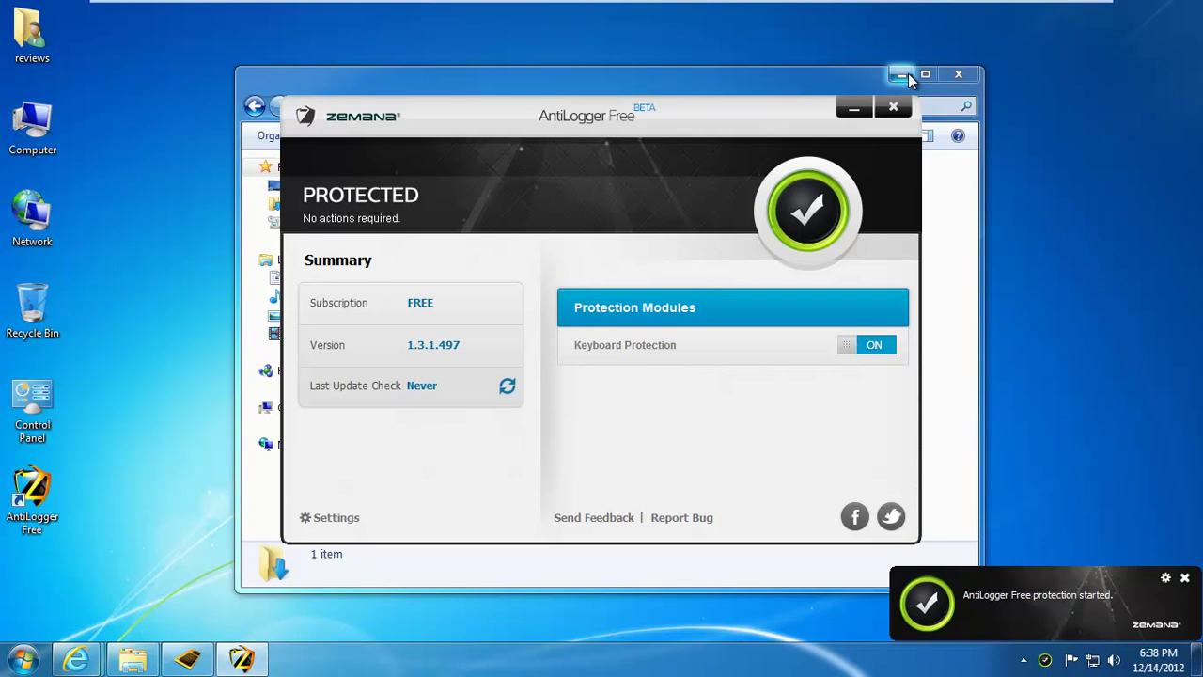
left_click(901, 75)
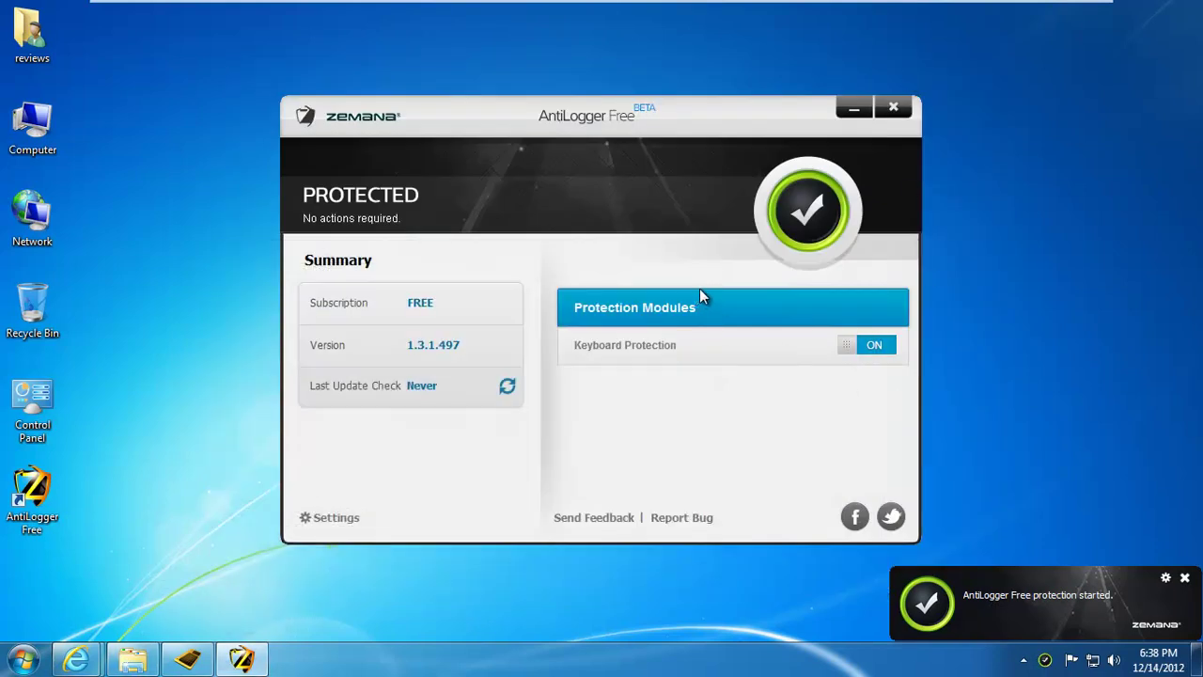
left_click(887, 108)
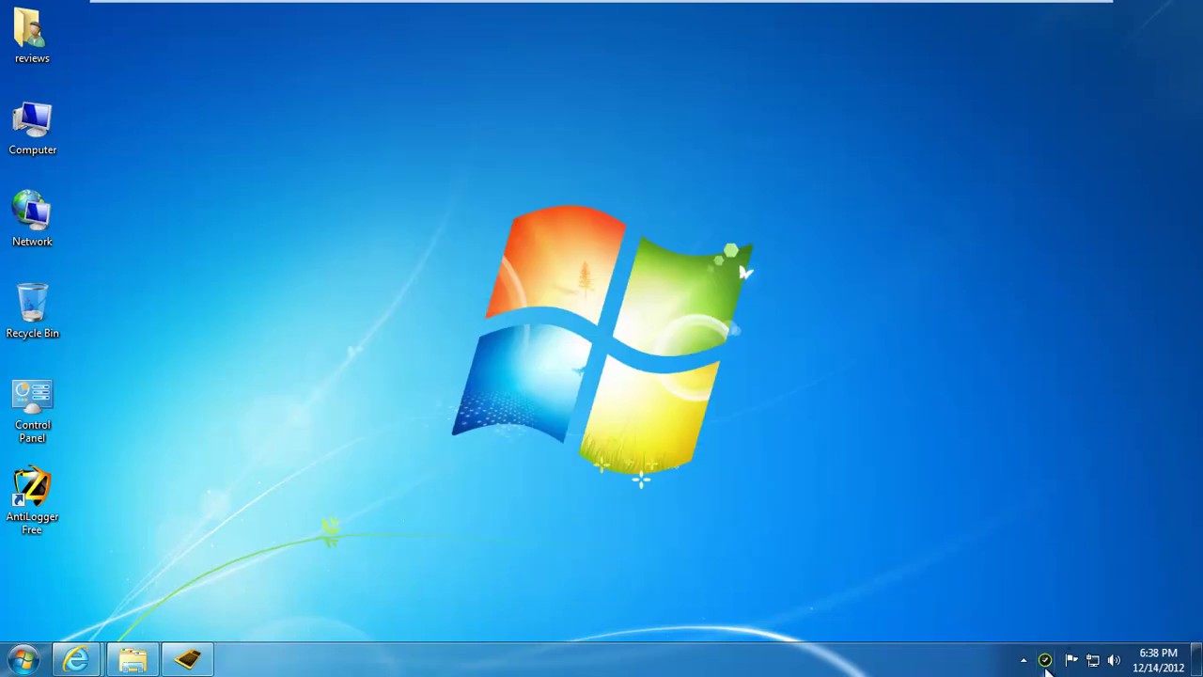
Step: Check the AntiLogger icon among the hidden tray icons and preview the open browser windows
left_click(1023, 661)
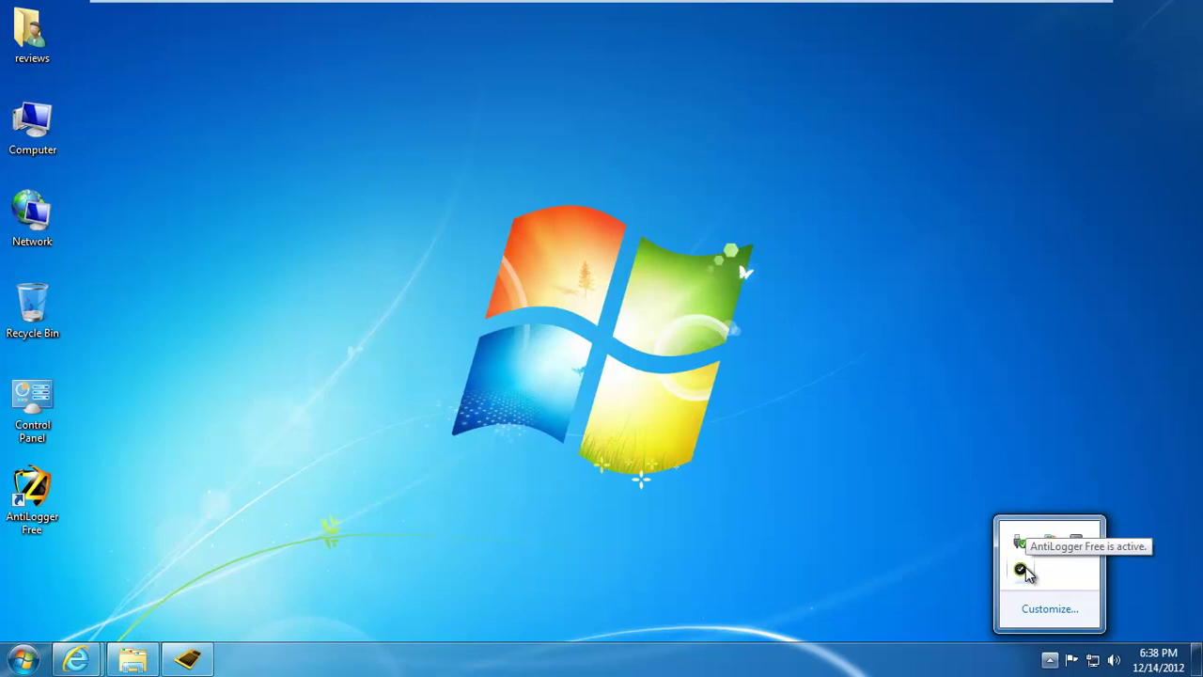
left_click(327, 341)
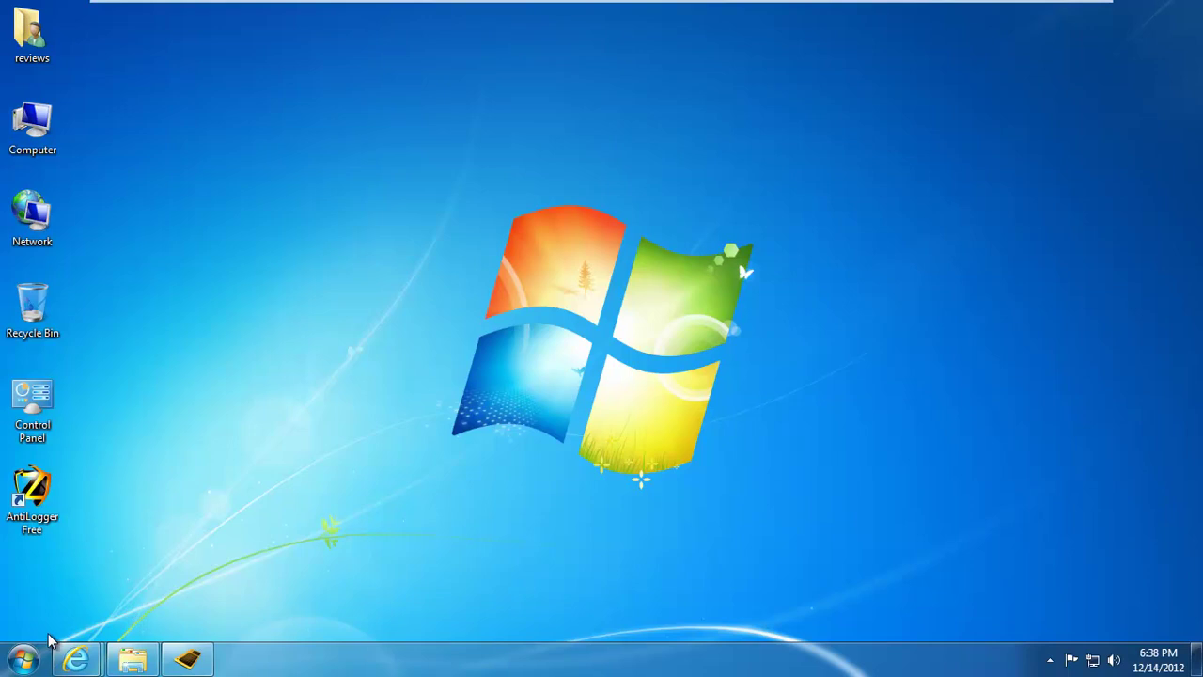
left_click(23, 656)
left_click(75, 657)
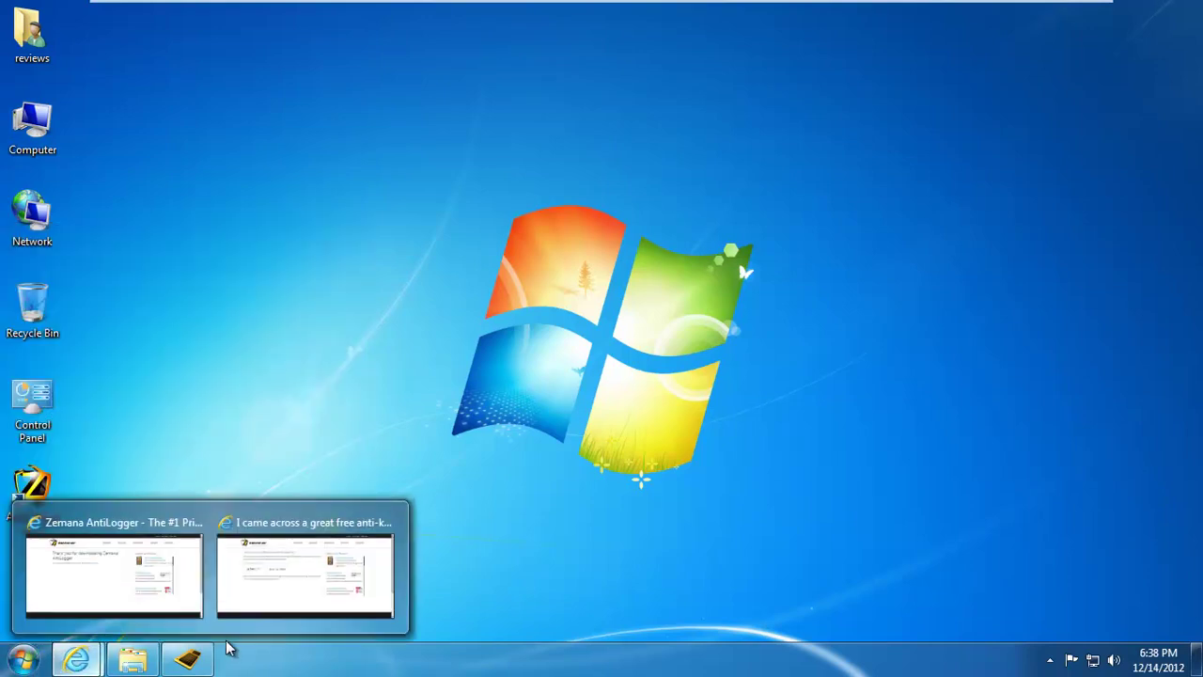
Step: Bring back the Keylogger Simulation Test window and locate key_sim in the Downloads folder
left_click(202, 658)
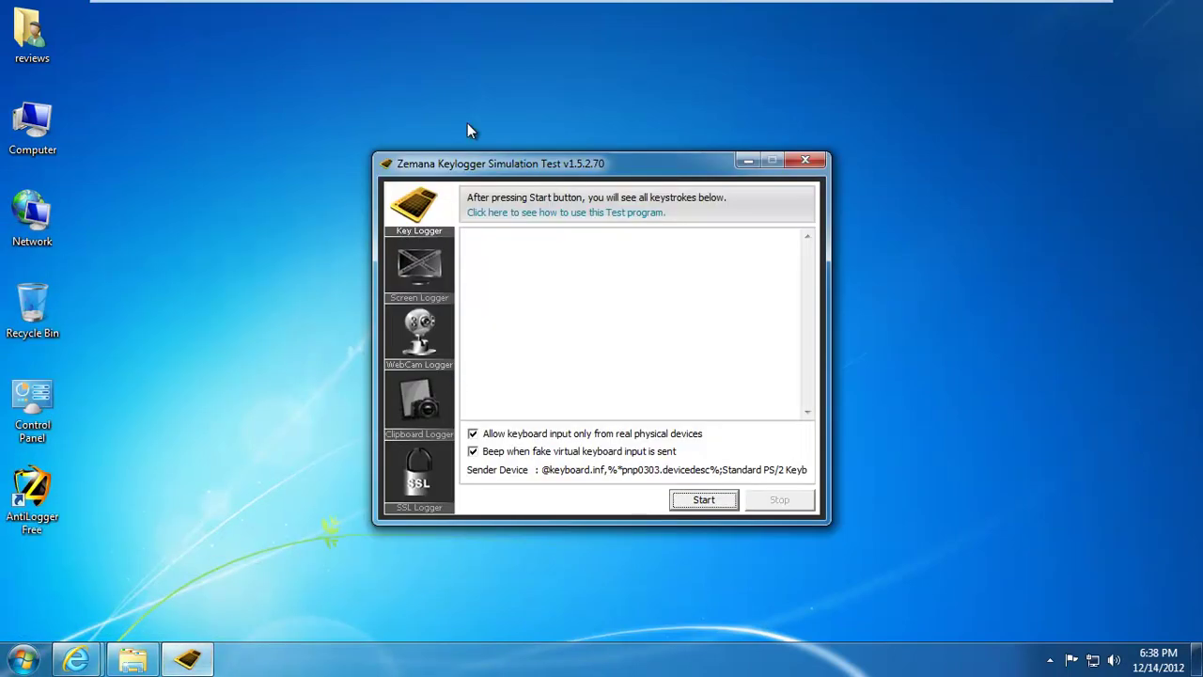
left_click_drag(546, 160, 587, 139)
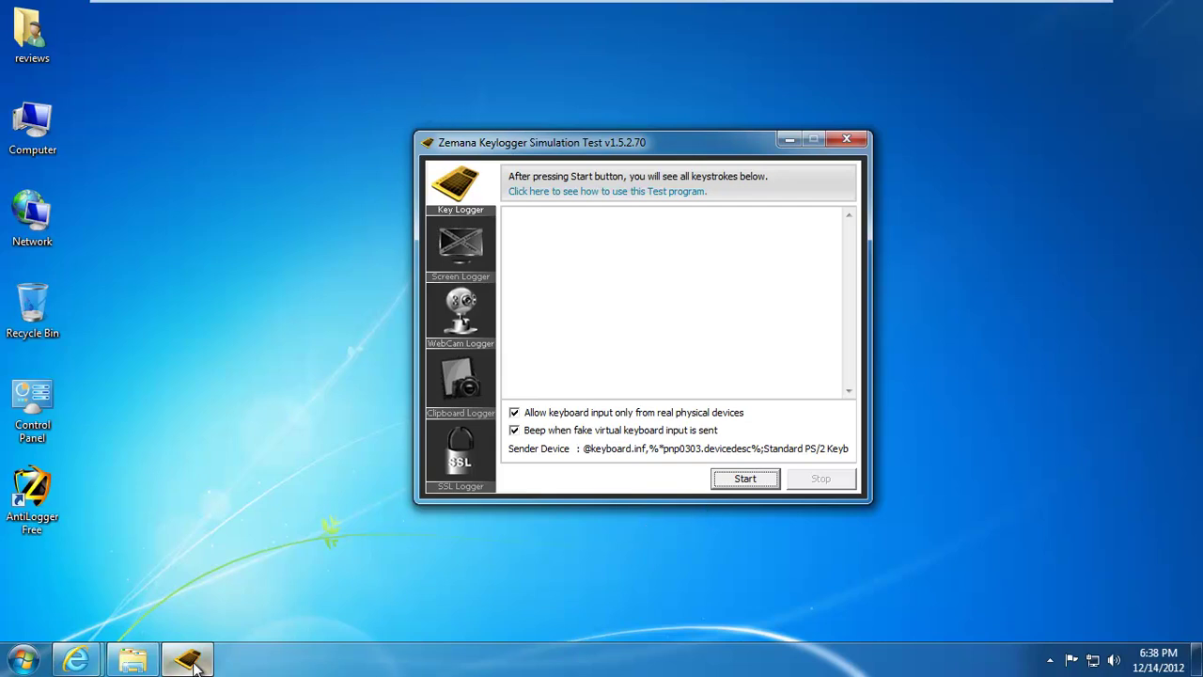
double_click(32, 33)
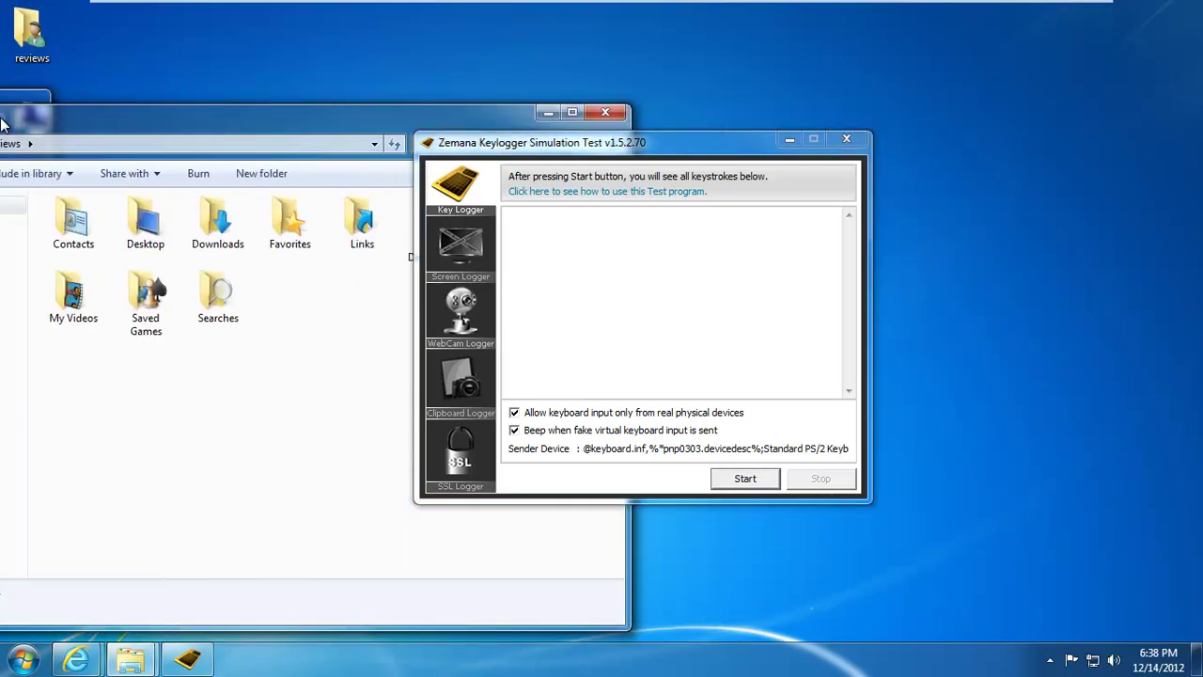
left_click_drag(361, 88, 129, 104)
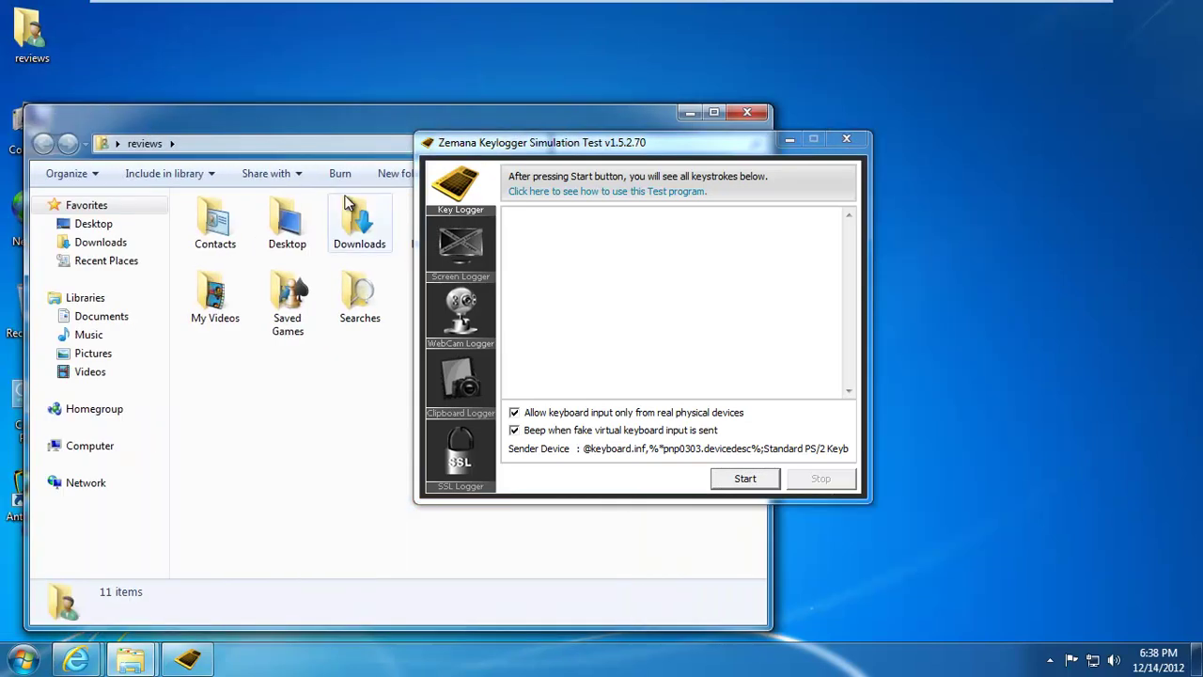
left_click(364, 221)
double_click(362, 220)
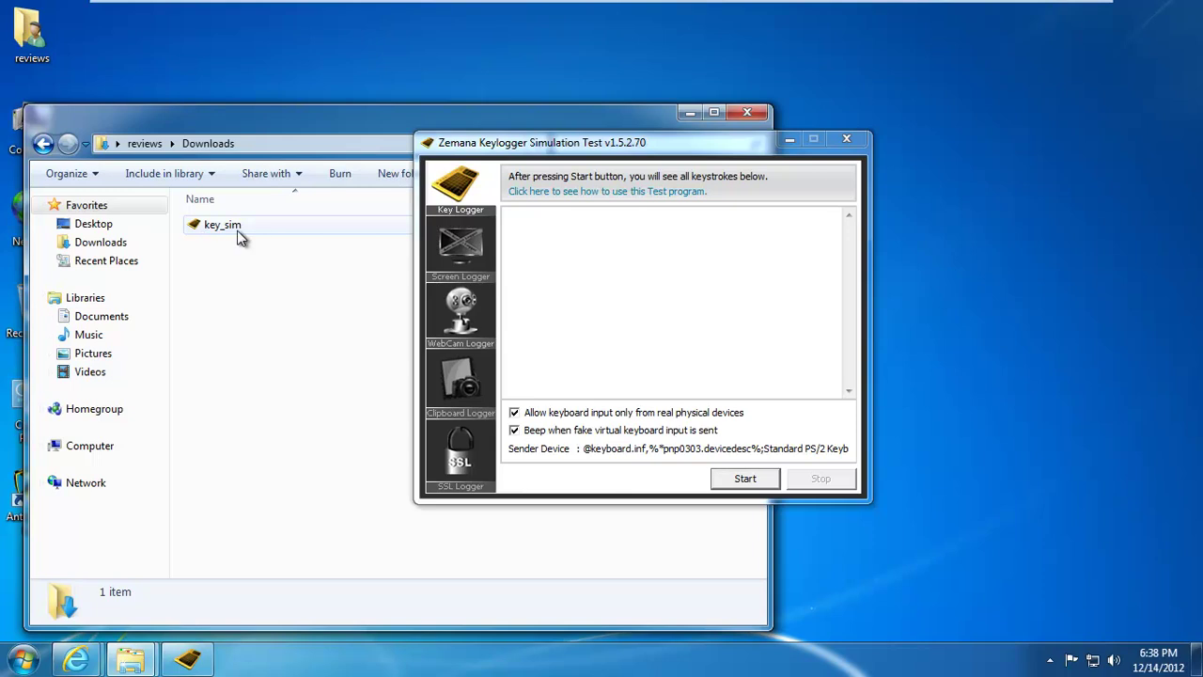
left_click(747, 111)
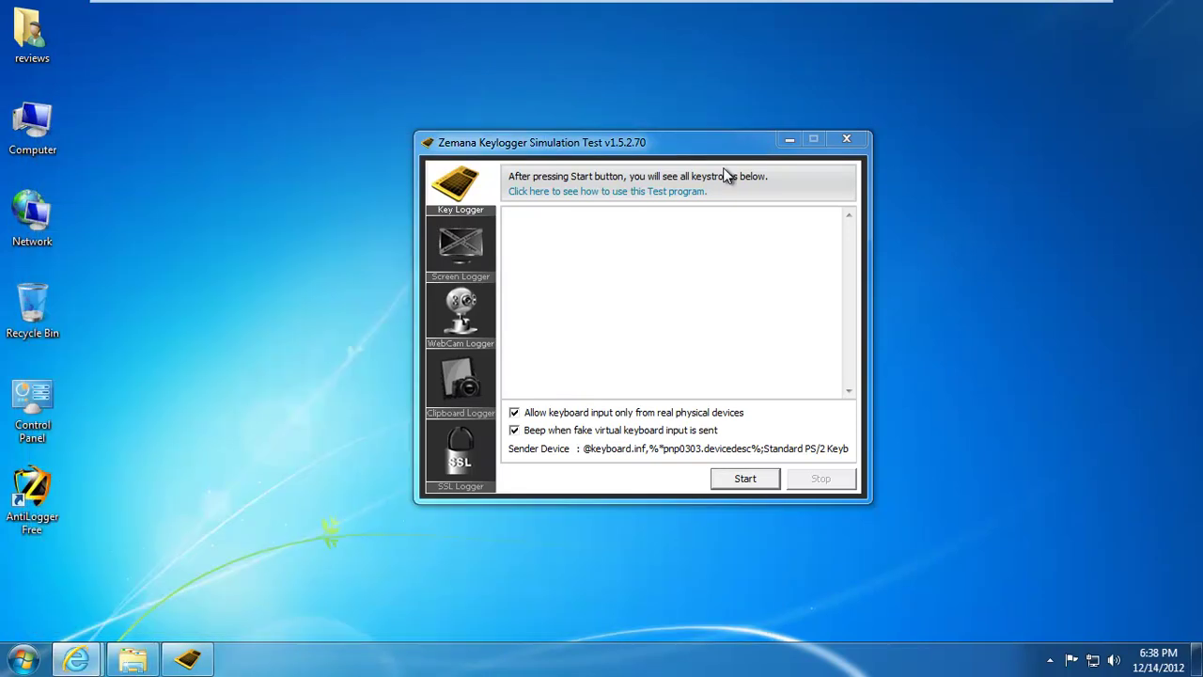
Step: Run the key logger simulation briefly and stop it, leaving the log empty
left_click(757, 481)
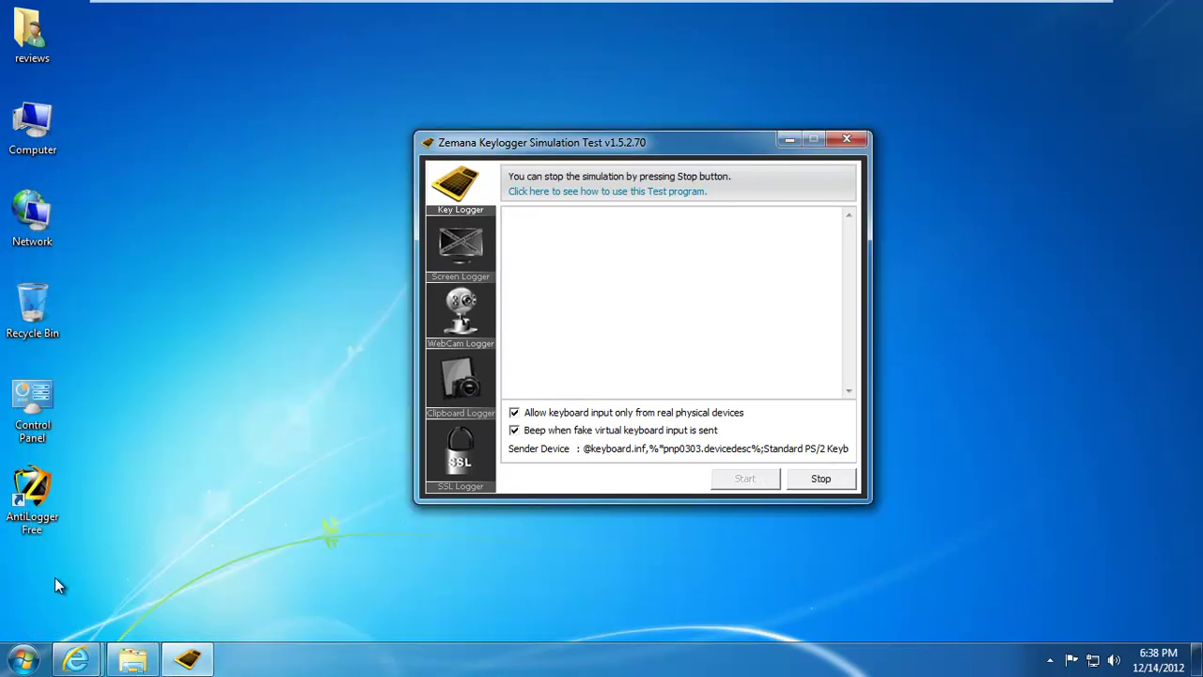
left_click(24, 658)
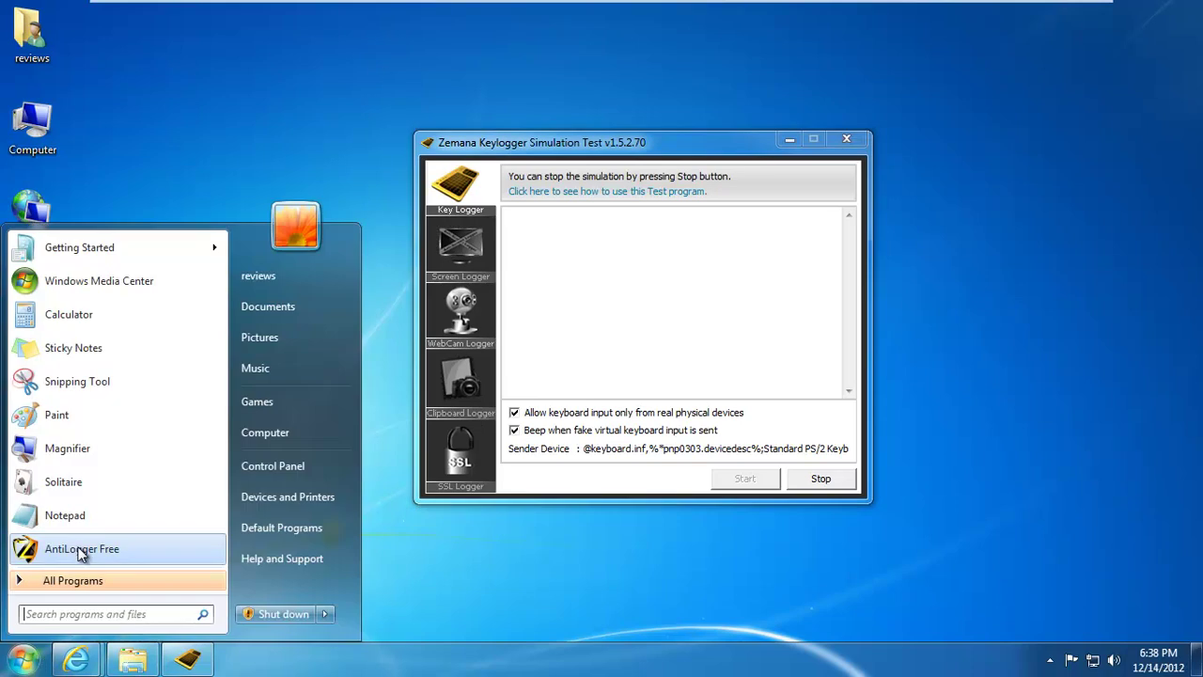
left_click(799, 482)
Step: Launch Notepad from the Start menu and try out some typing
left_click(23, 658)
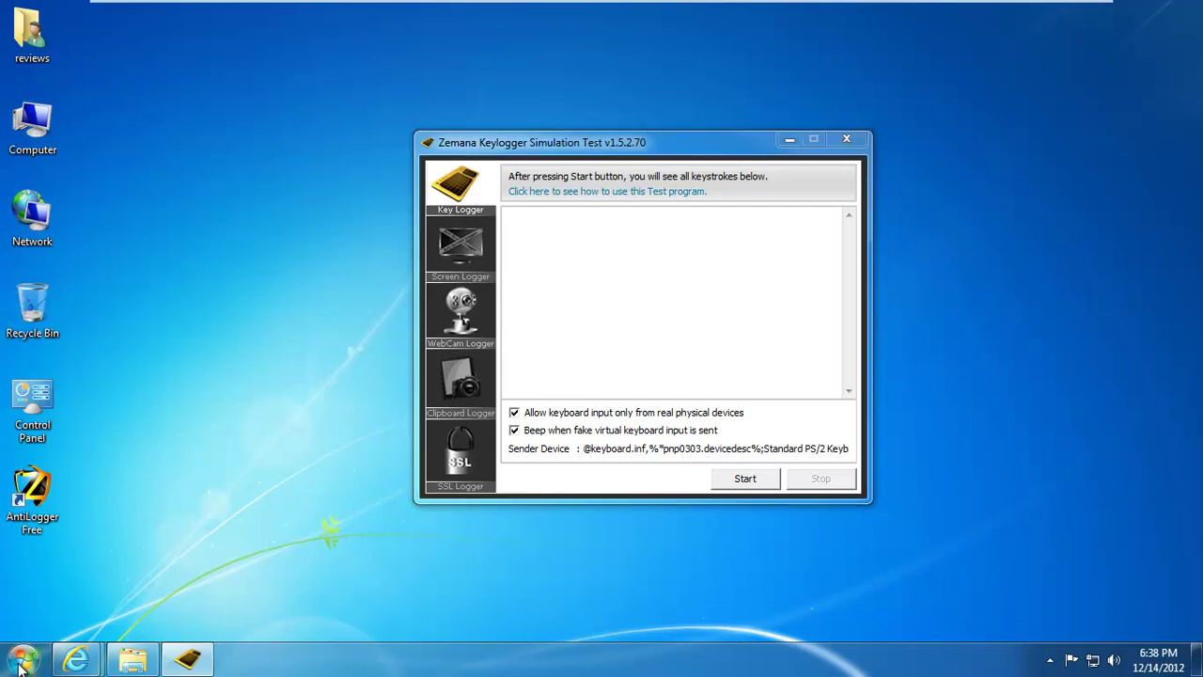
left_click(60, 513)
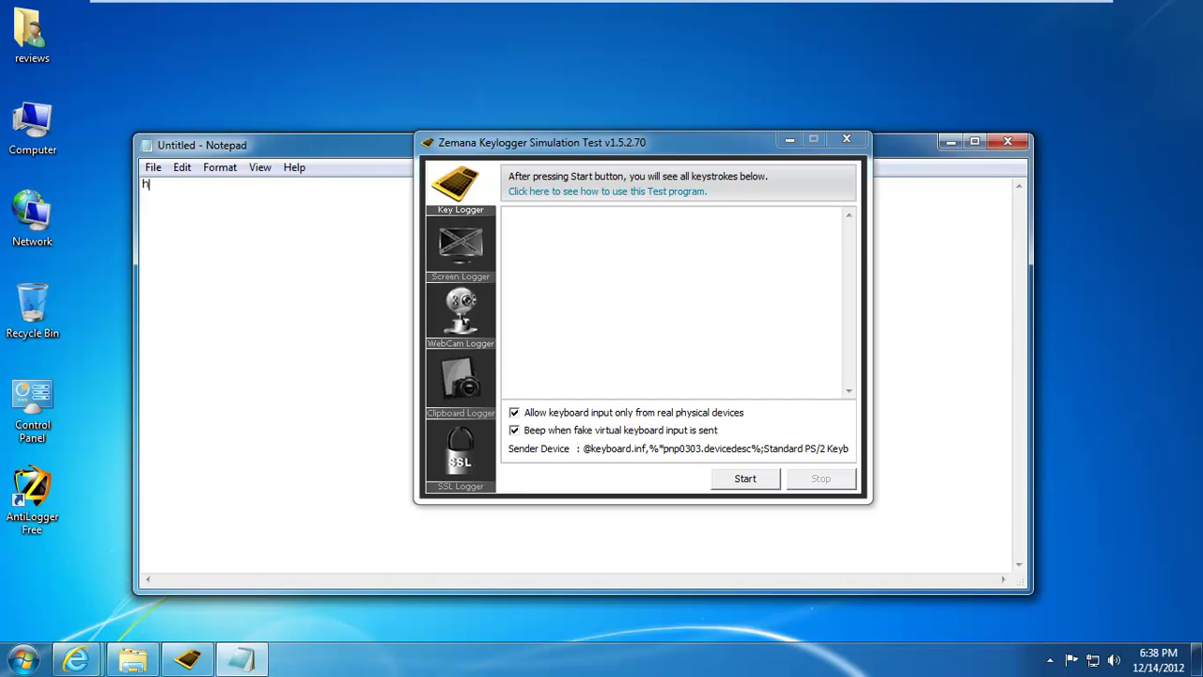
type("hi")
key("BackSpace")
key("BackSpace")
key("BackSpace")
Step: Start capturing and type 'hi mattt' in Notepad, which the keylogger logs only as scrambled symbols
left_click(754, 481)
left_click(248, 266)
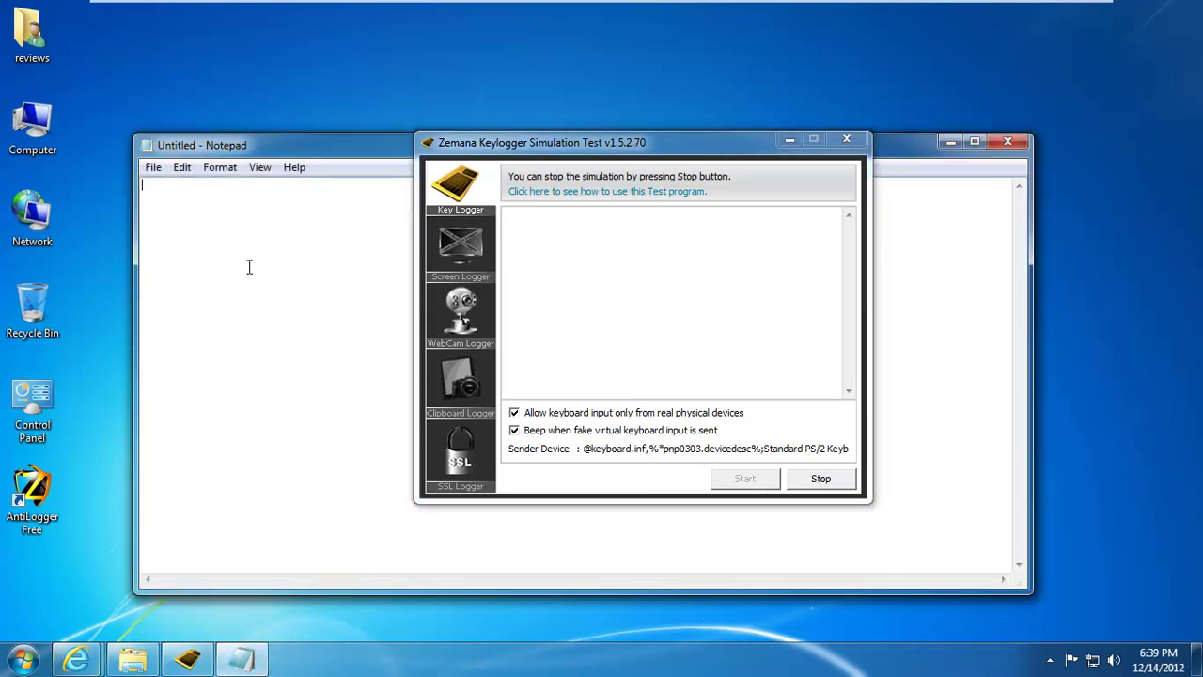
type("hi")
type(" mna")
key("BackSpace")
key("BackSpace")
type("attt")
left_click(1050, 660)
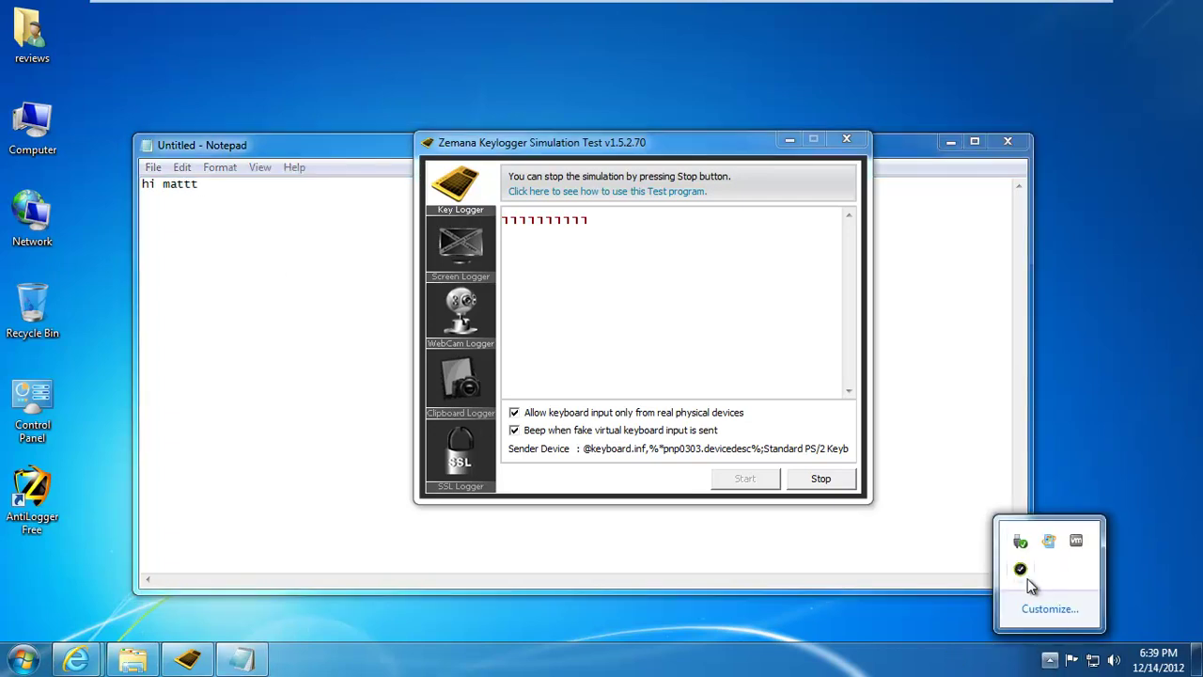
left_click(1024, 573)
Step: Switch AntiLogger's Keyboard Protection off and type 'this is a test' in Notepad
mouse_move(629, 101)
left_mouse_down()
mouse_move(230, 43)
mouse_move(30, 62)
left_mouse_up()
left_click(240, 299)
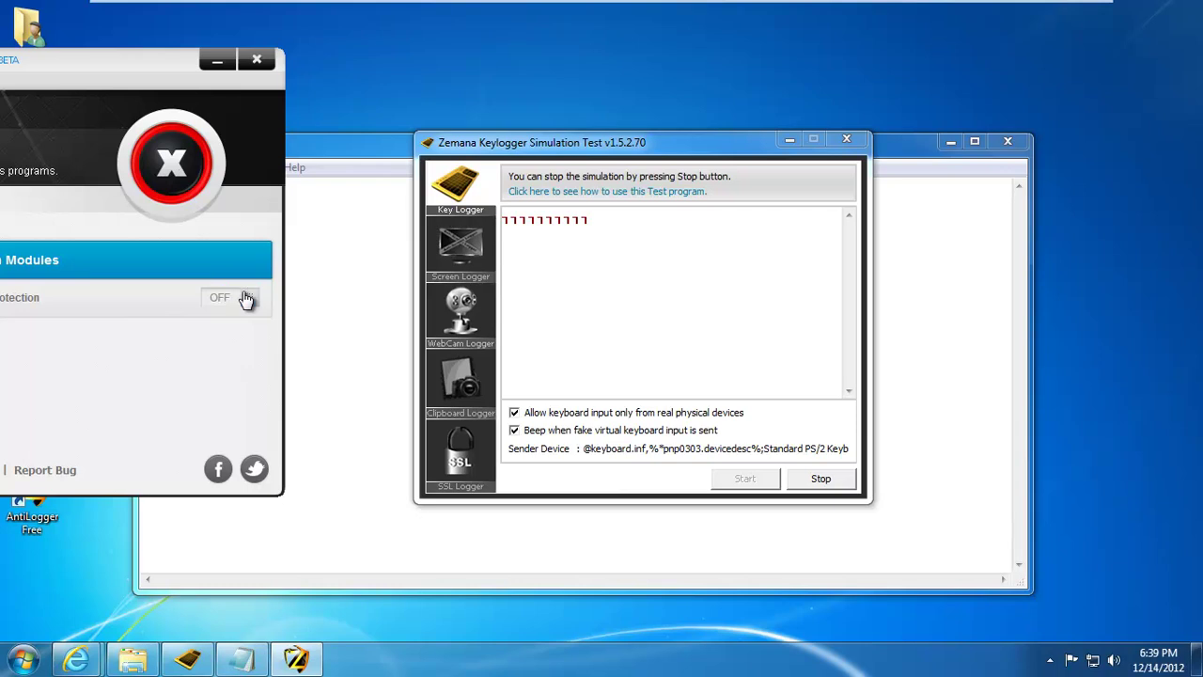
left_click(223, 68)
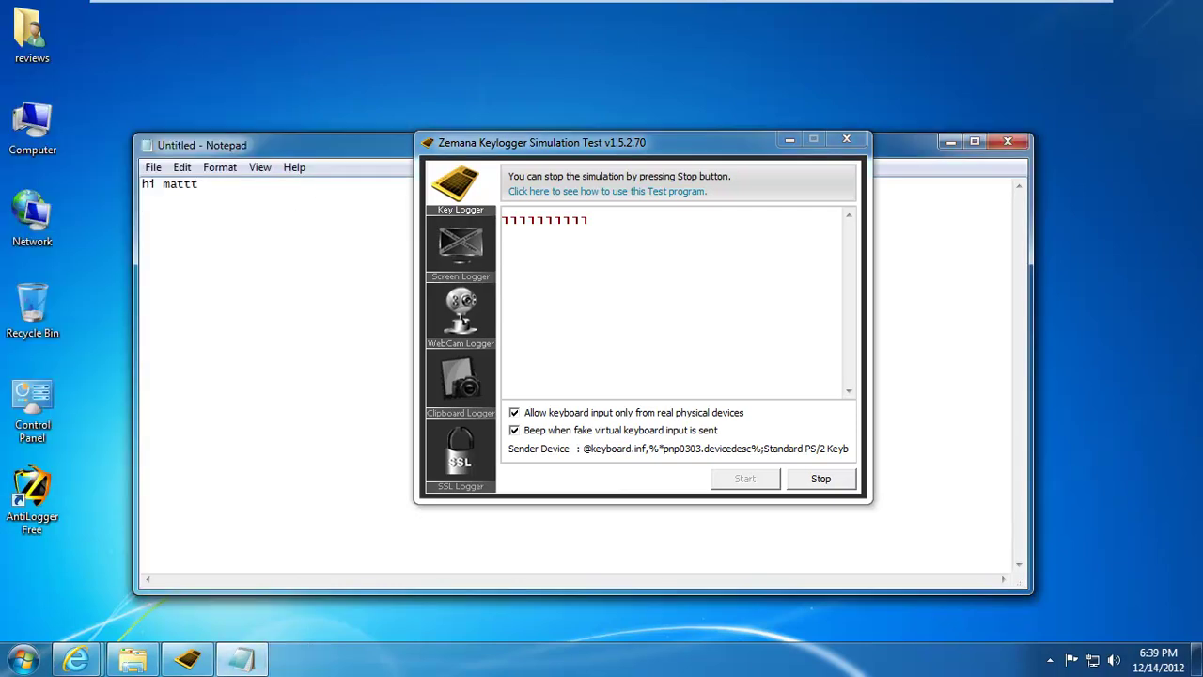
type("this i")
type("s a test")
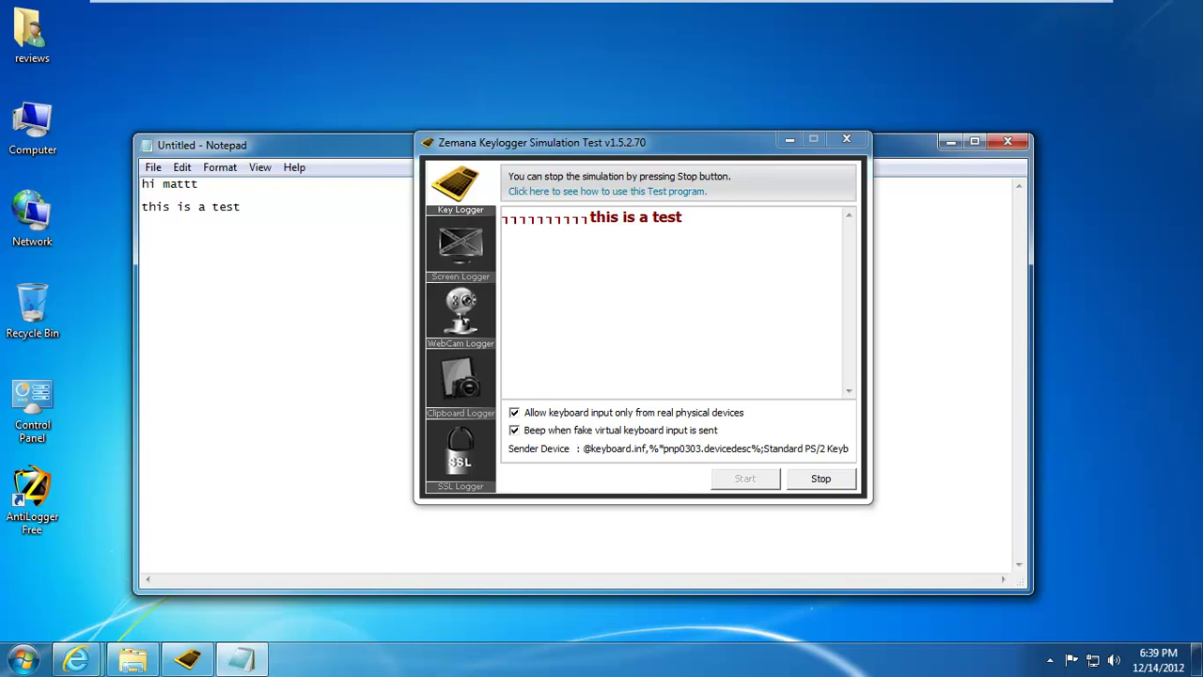
Step: Turn Keyboard Protection back on and type random characters, which the keylogger logs as garbled symbols
left_click(186, 661)
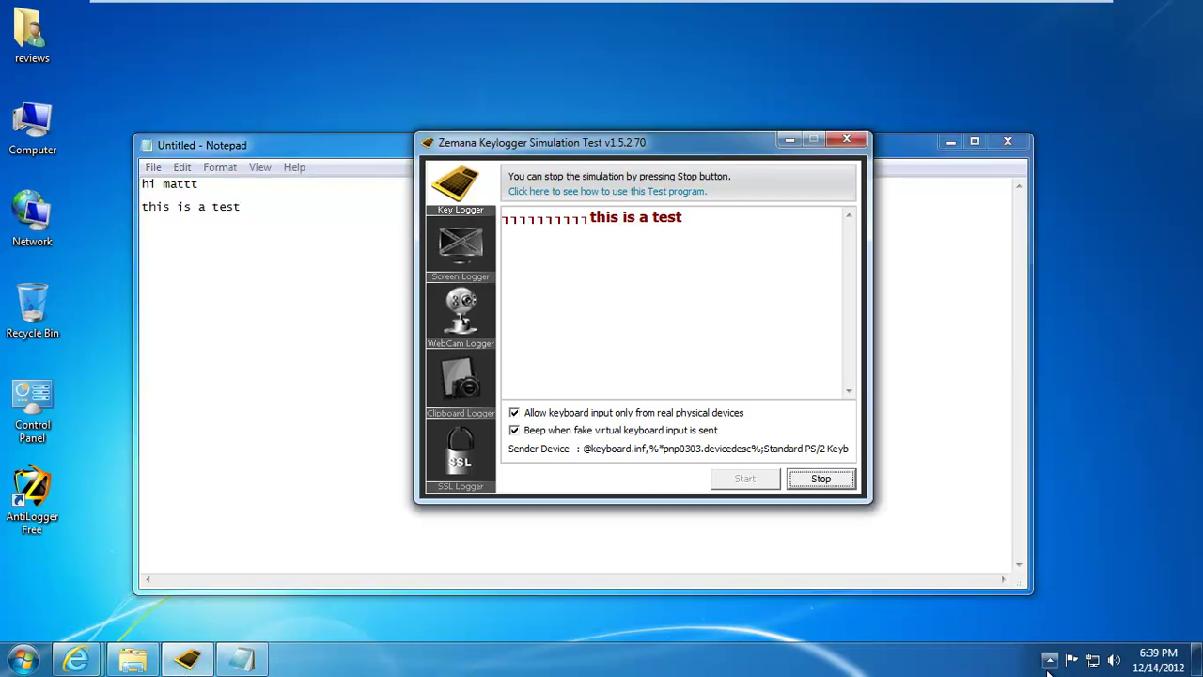
left_click(1050, 661)
left_click(1020, 569)
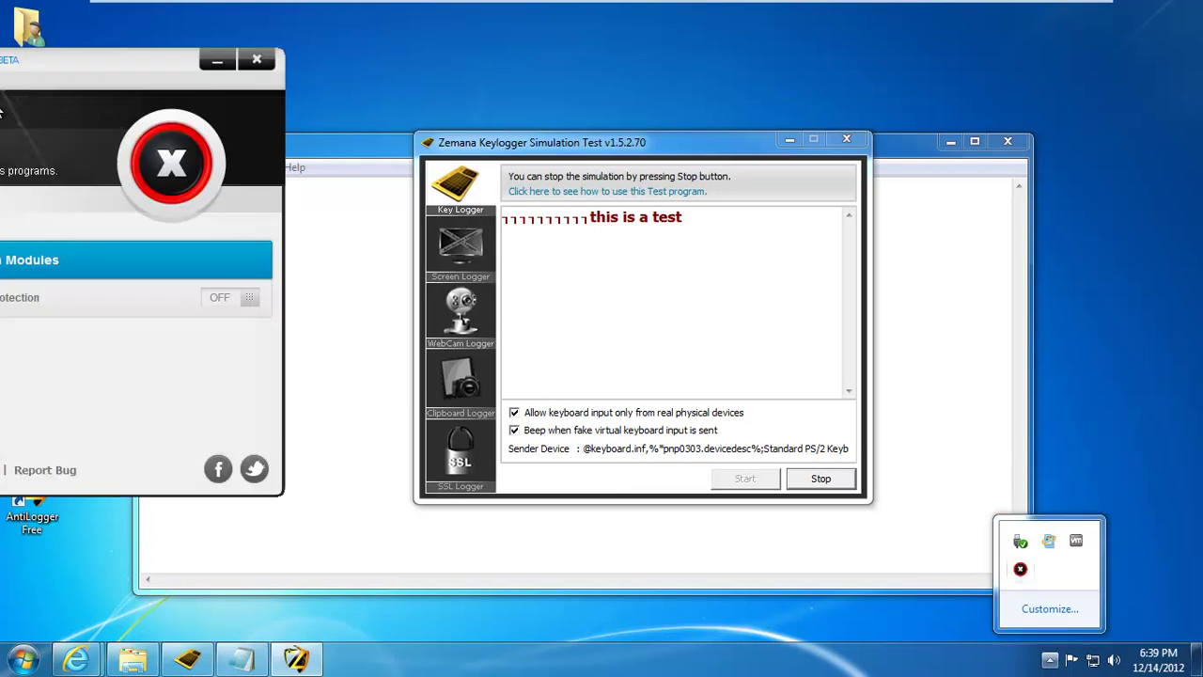
left_click(230, 297)
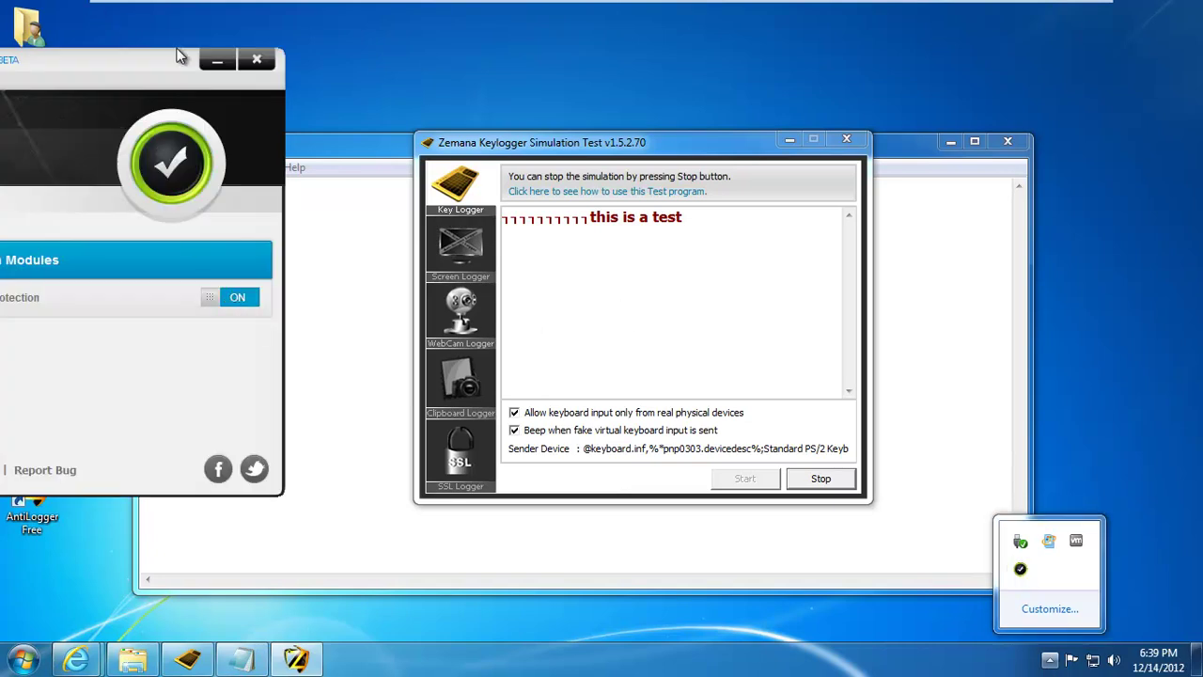
left_click(257, 62)
type("this")
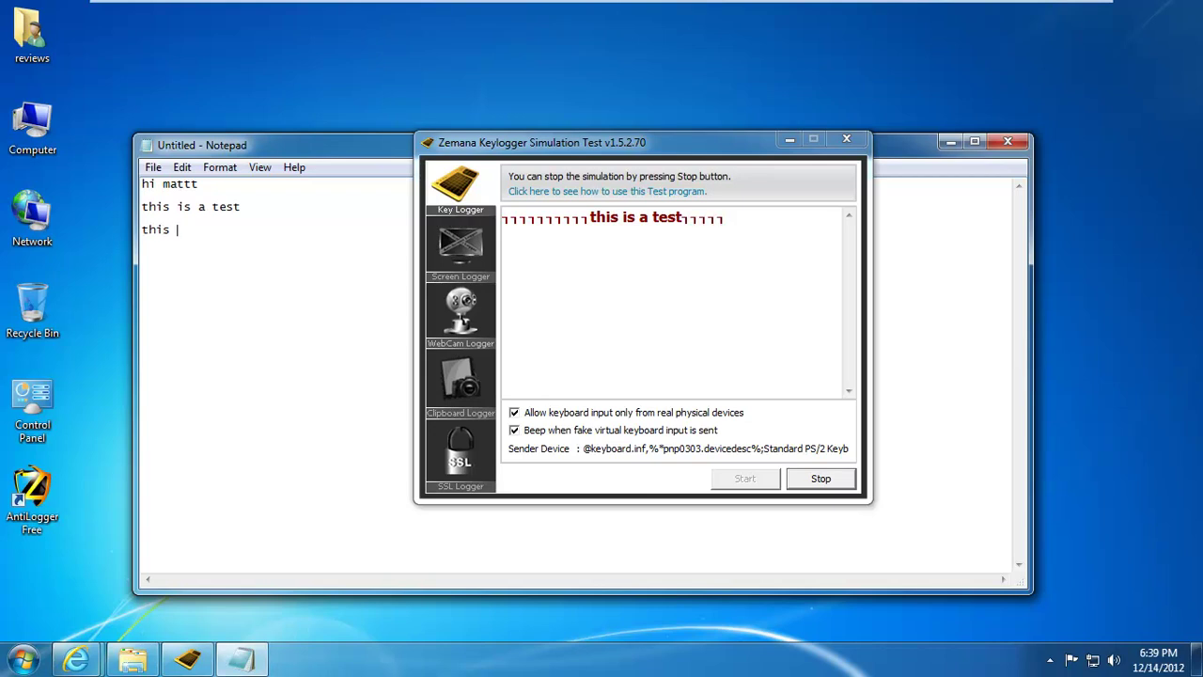
type("ll")
type("chch,nv,ljnzcvnvnm,vnm,")
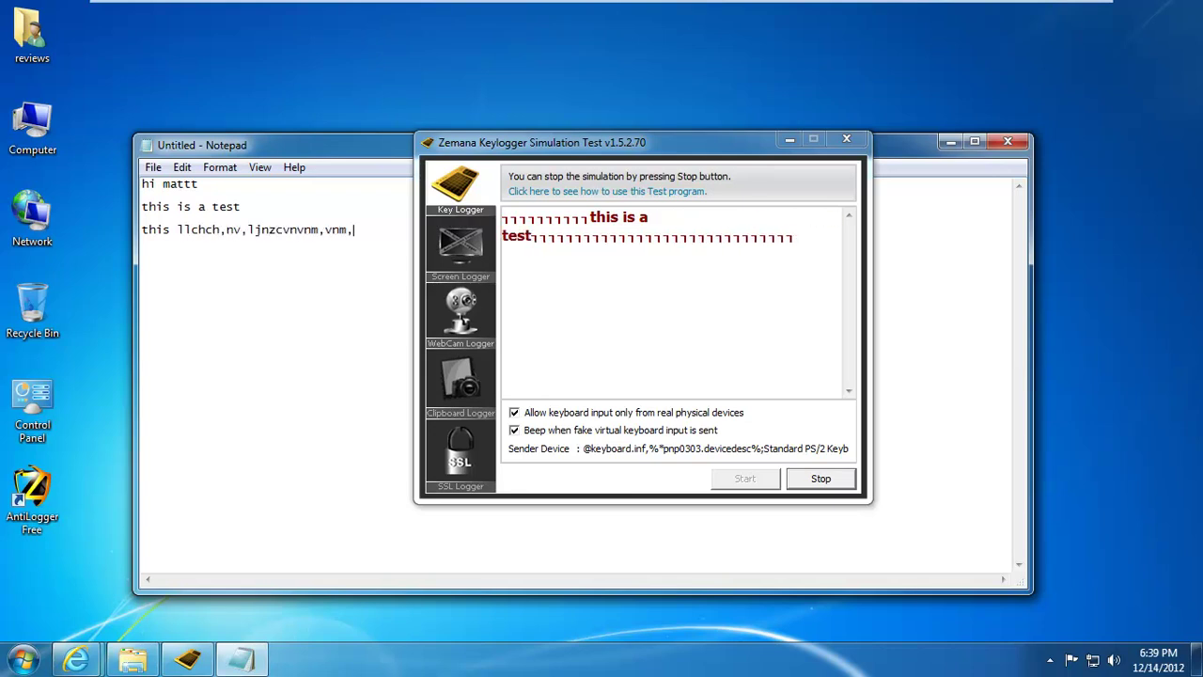
type("vn,vn,zv")
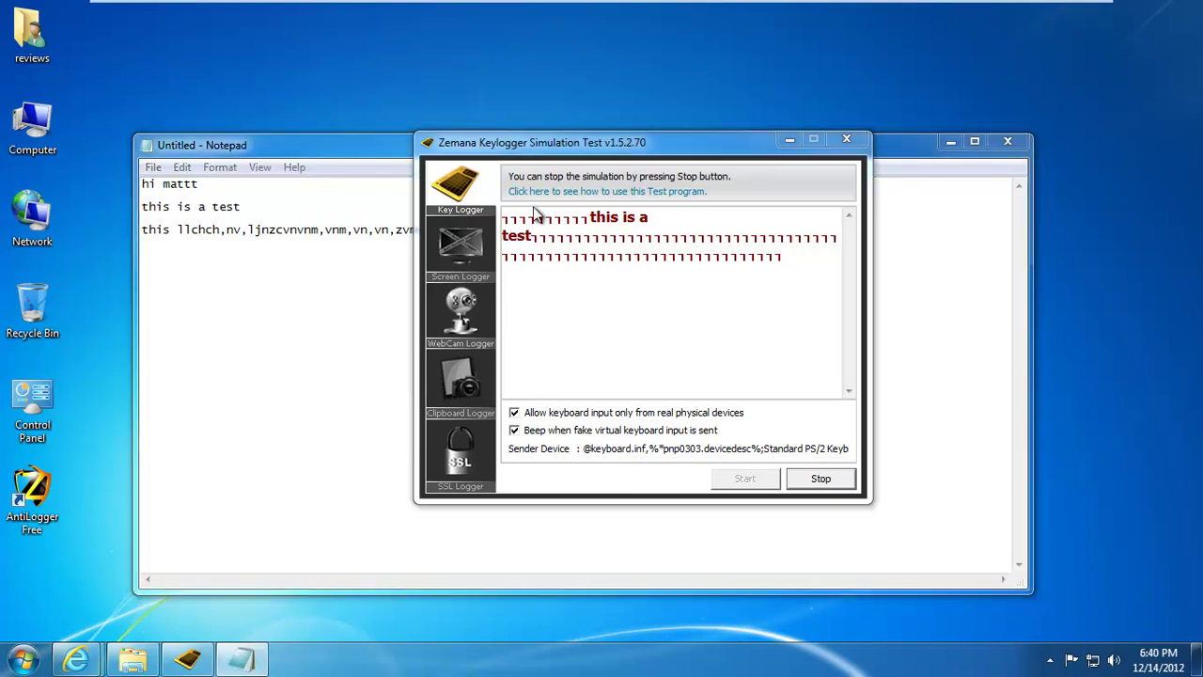
Step: Stop and close the keylogger test, close Notepad without saving, and exit full screen
left_click(821, 478)
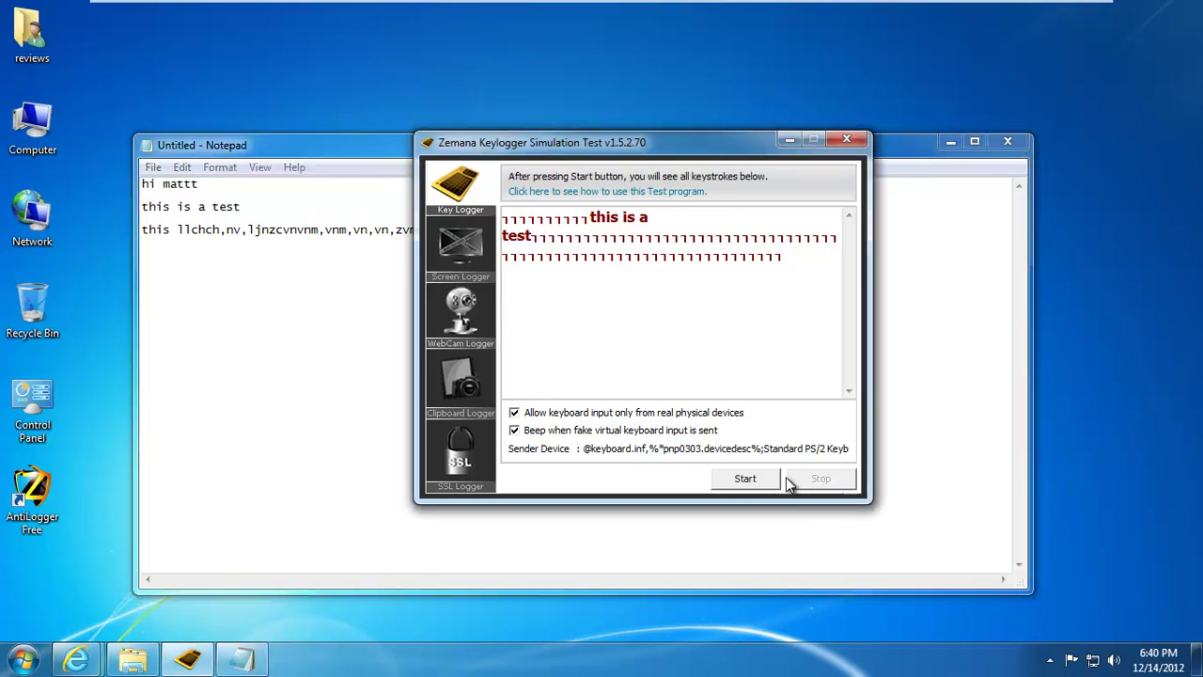
left_click(841, 139)
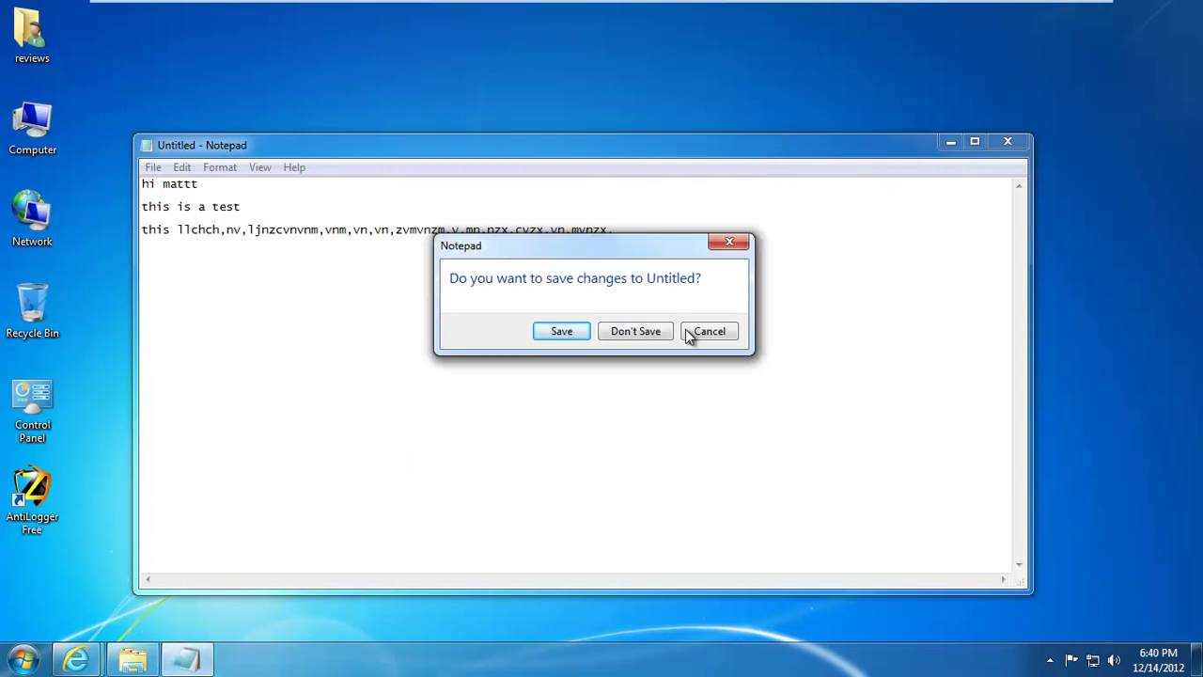
left_click(662, 328)
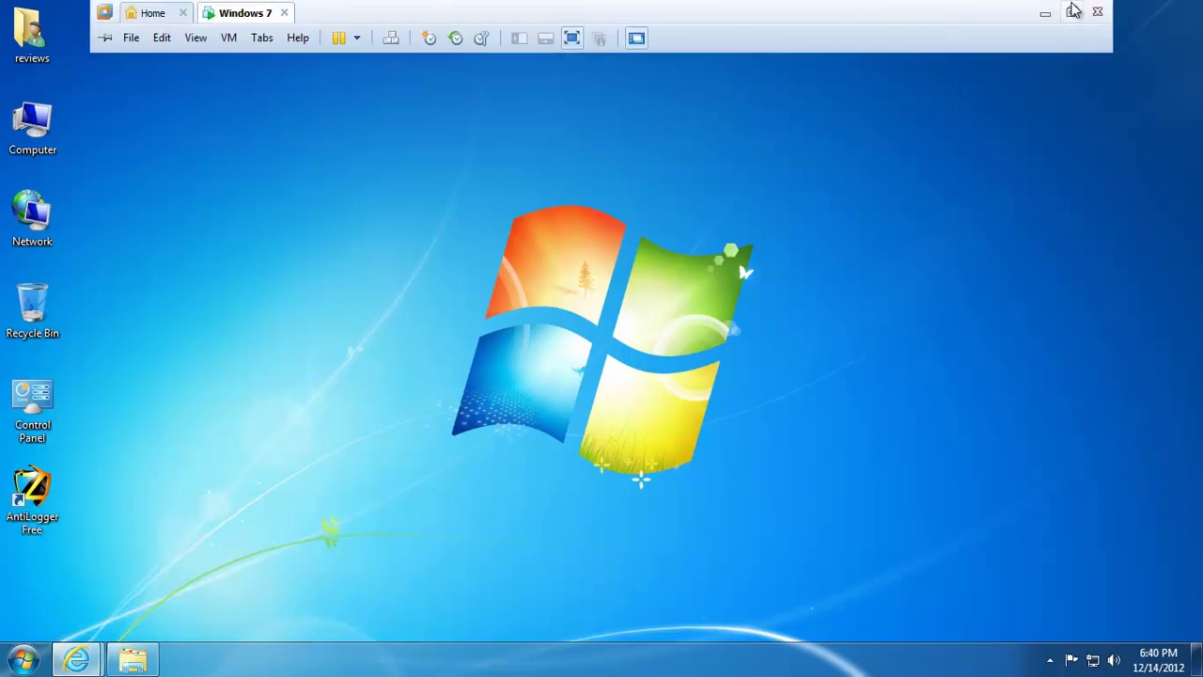
left_click(1073, 10)
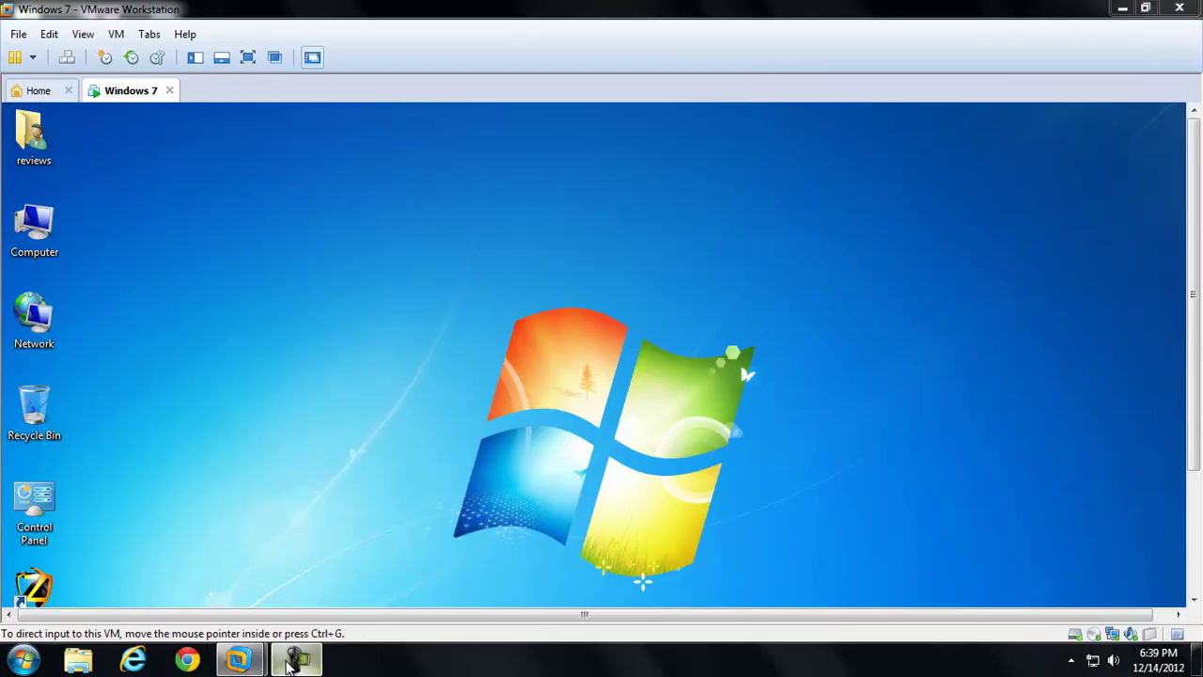
left_click(293, 660)
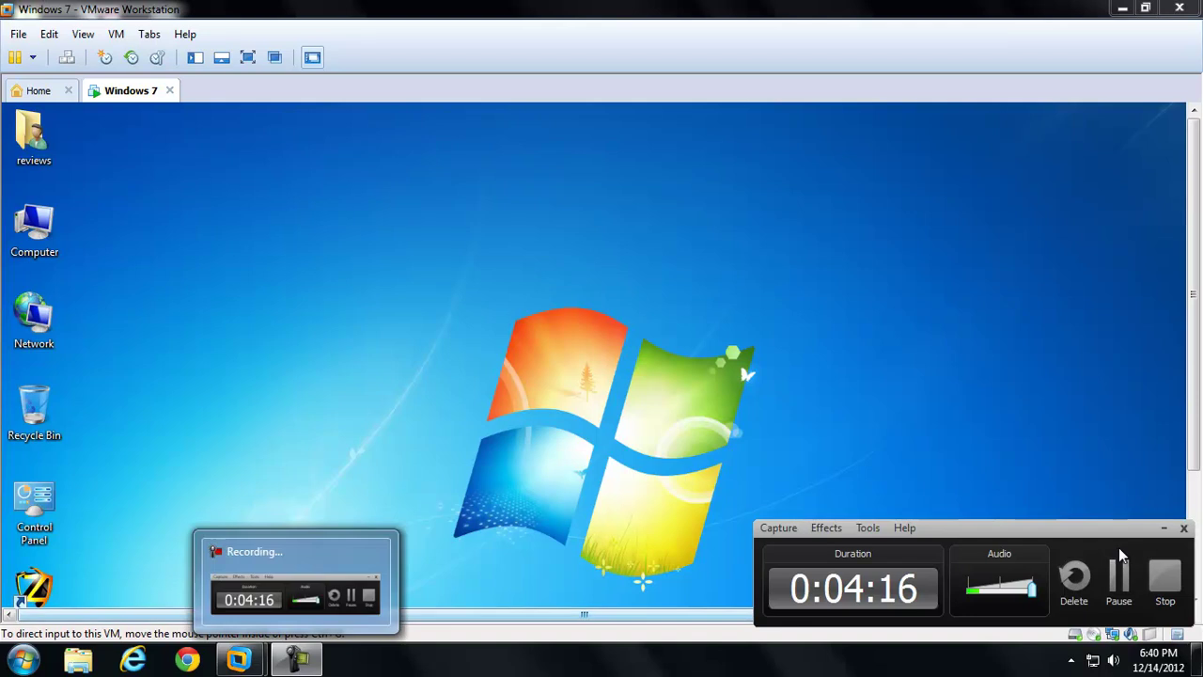